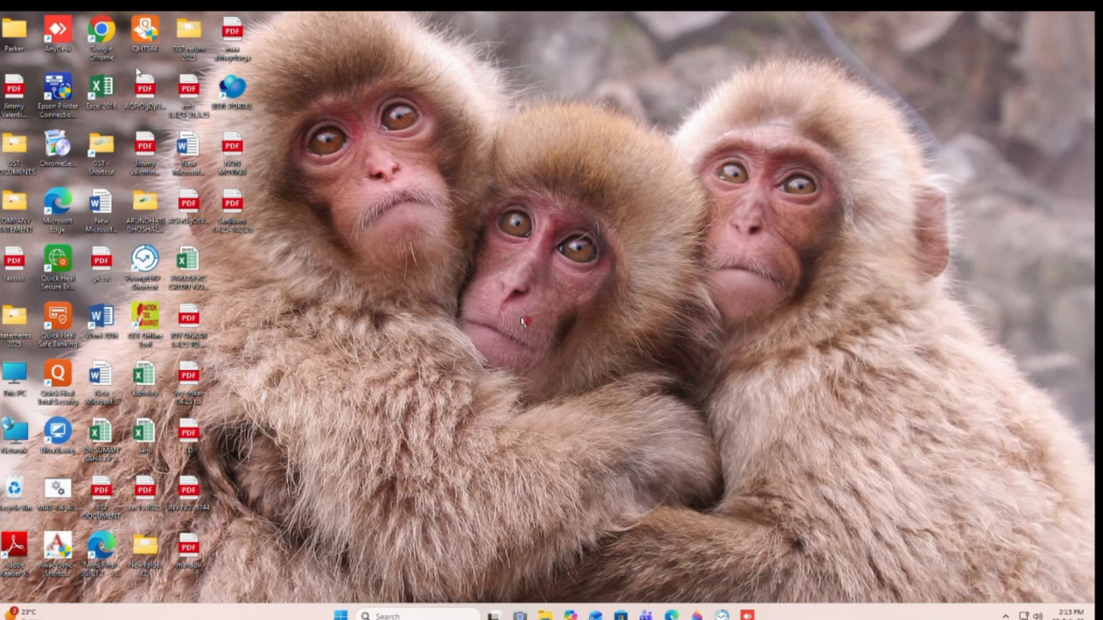
- Open Google Chrome, search for "wb food" and open the Food & Supplies Department website of the Government of West Bengal
{"action": "double_click", "coordinate": [99, 49]}
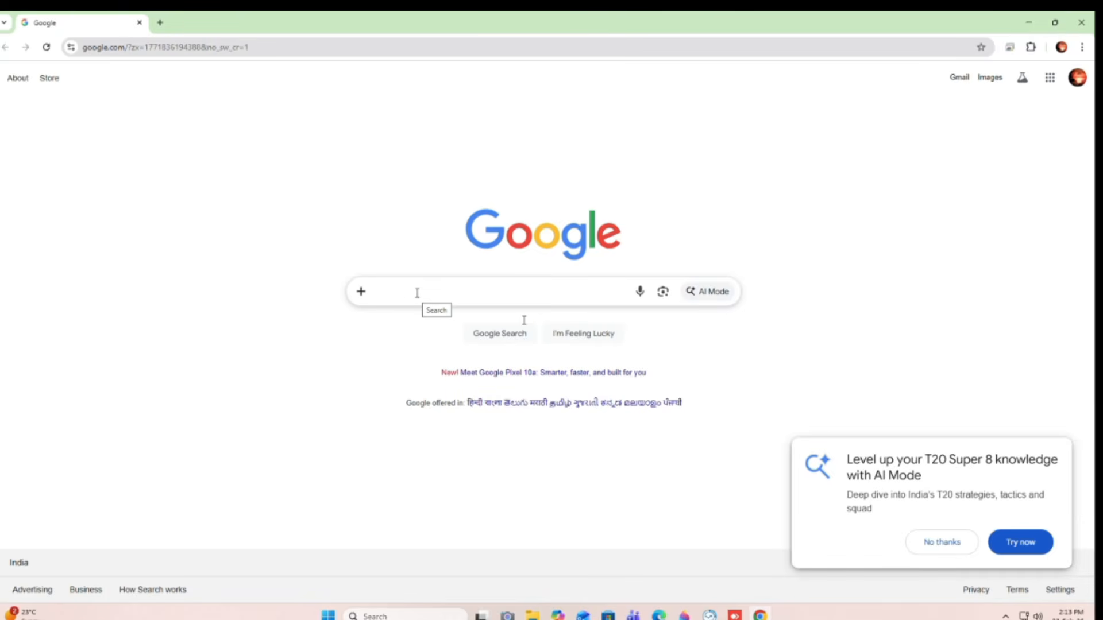
{"action": "type", "text": "w"}
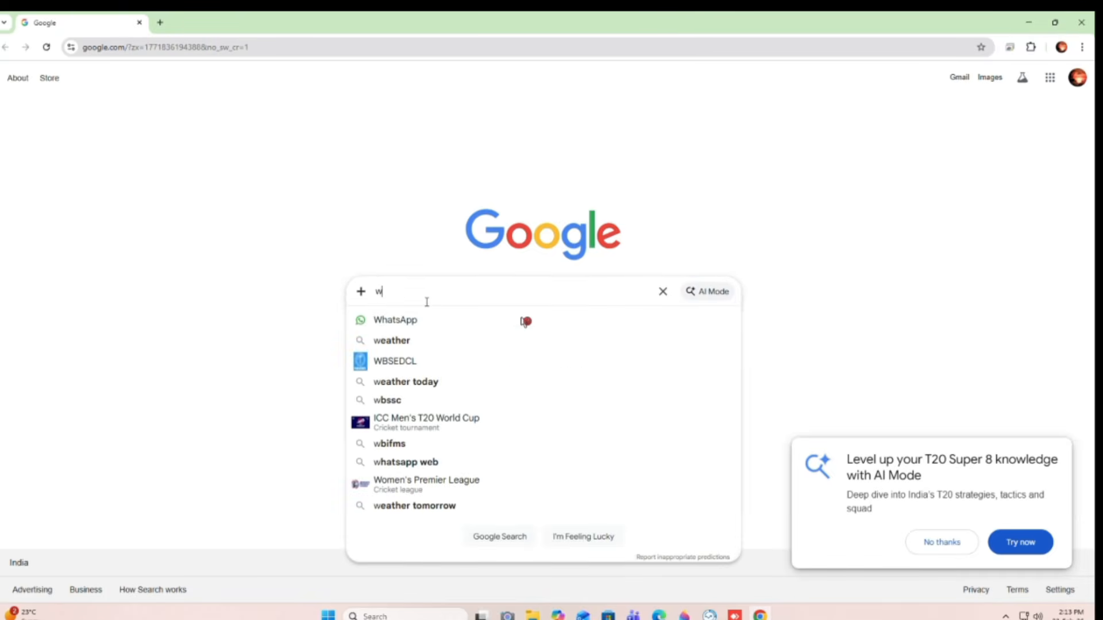
{"action": "type", "text": "b fppd"}
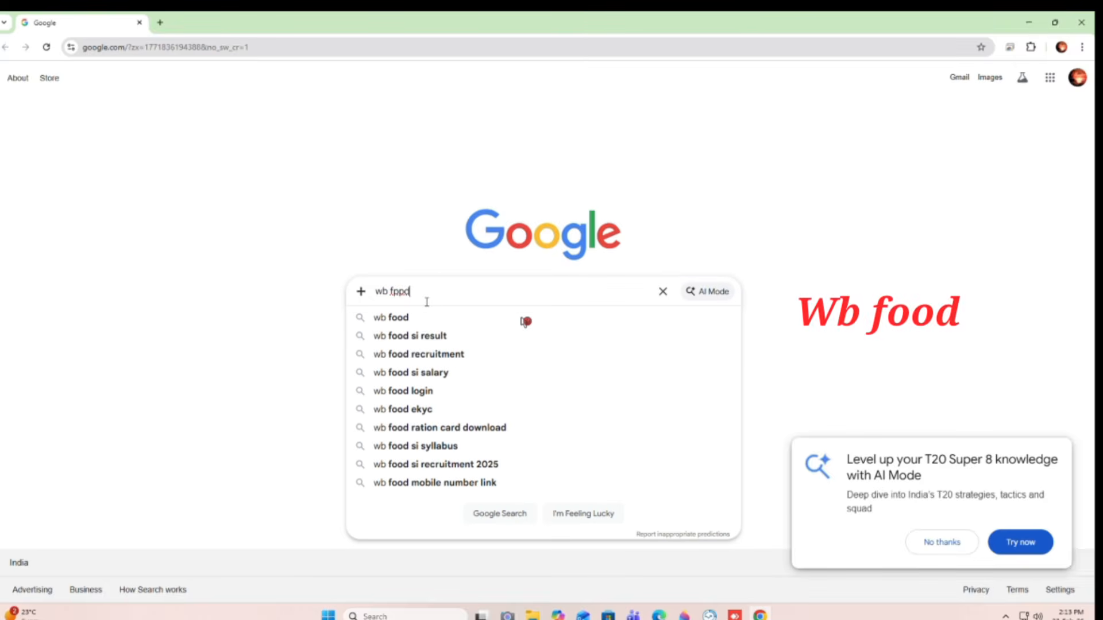
{"action": "left_click", "coordinate": [421, 320]}
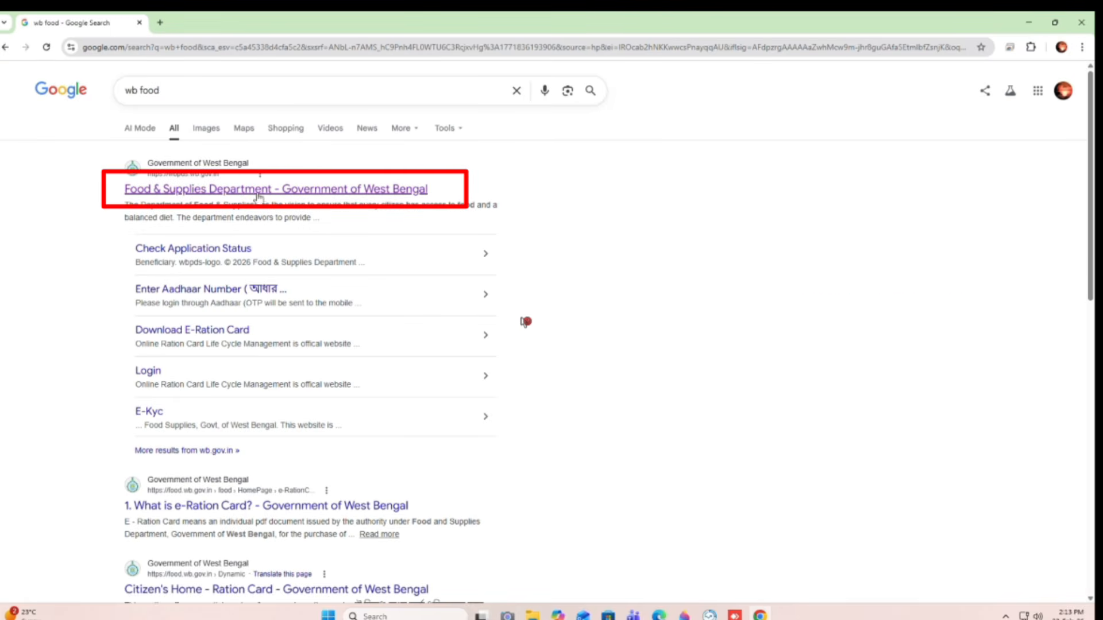
{"action": "left_click", "coordinate": [228, 194]}
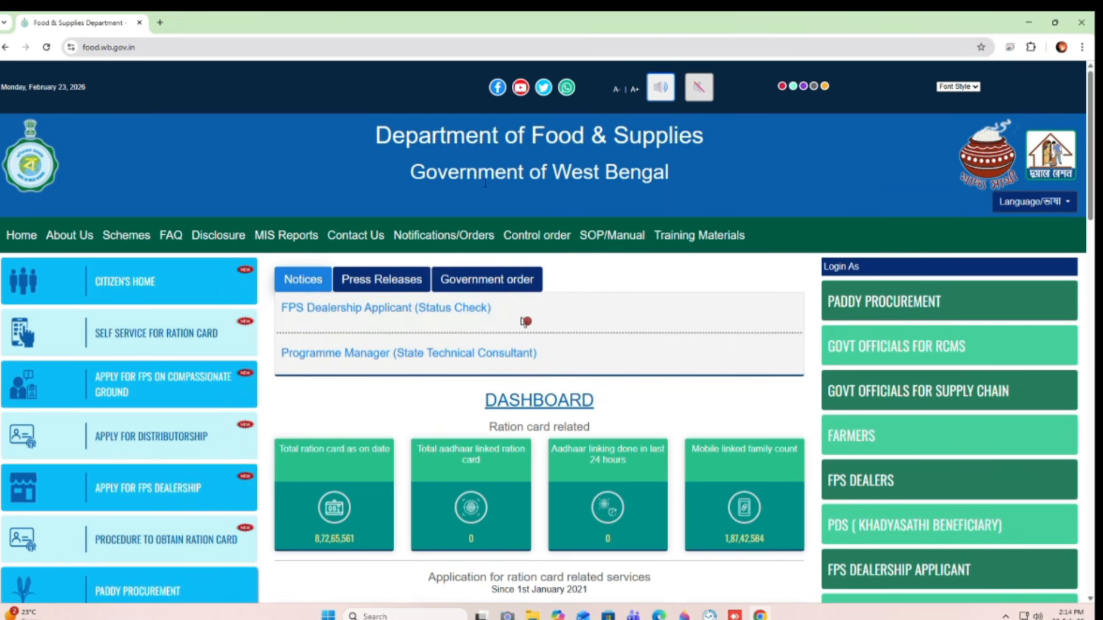
- From Citizen's Home, go through the Ration Card Related Corner and Services Requiring Office Approval to Apply Online
{"action": "left_click", "coordinate": [125, 284]}
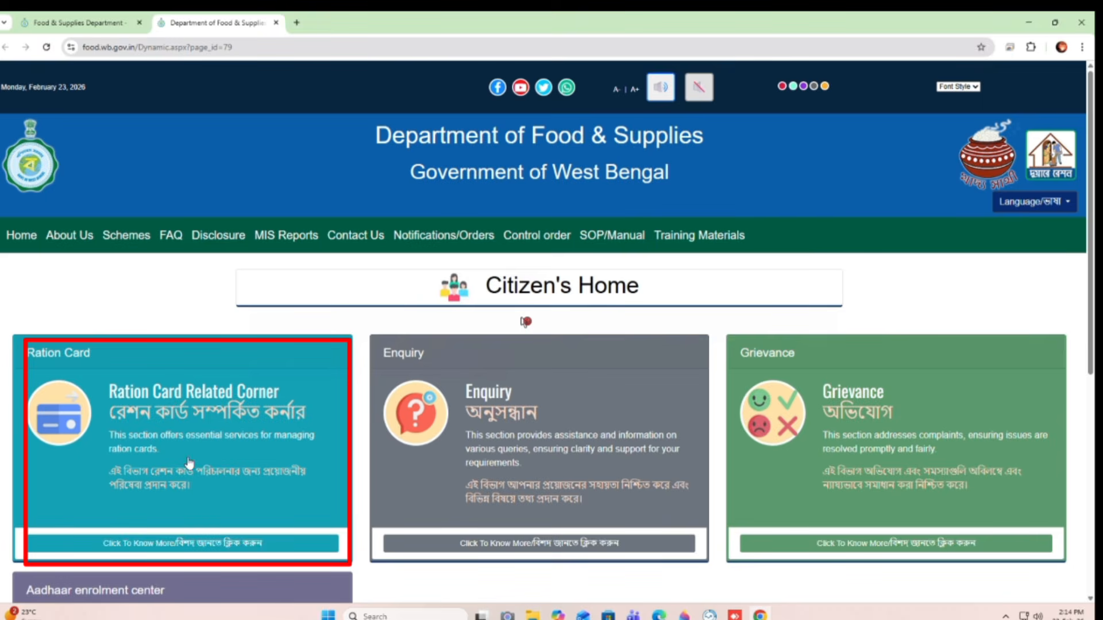
{"action": "left_click", "coordinate": [181, 546]}
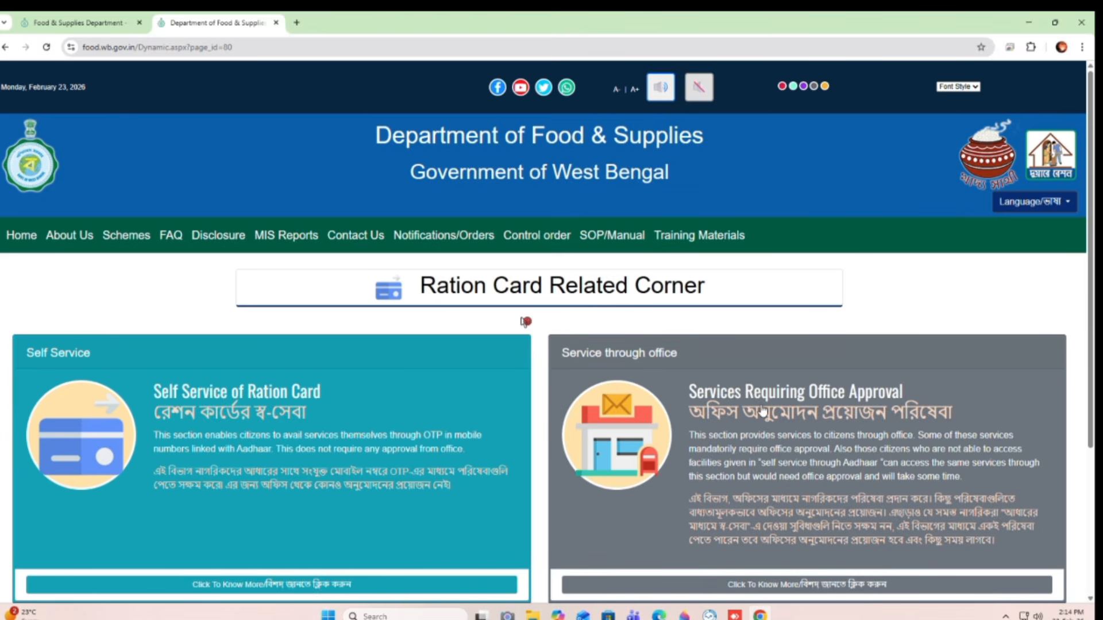
{"action": "left_click", "coordinate": [786, 595]}
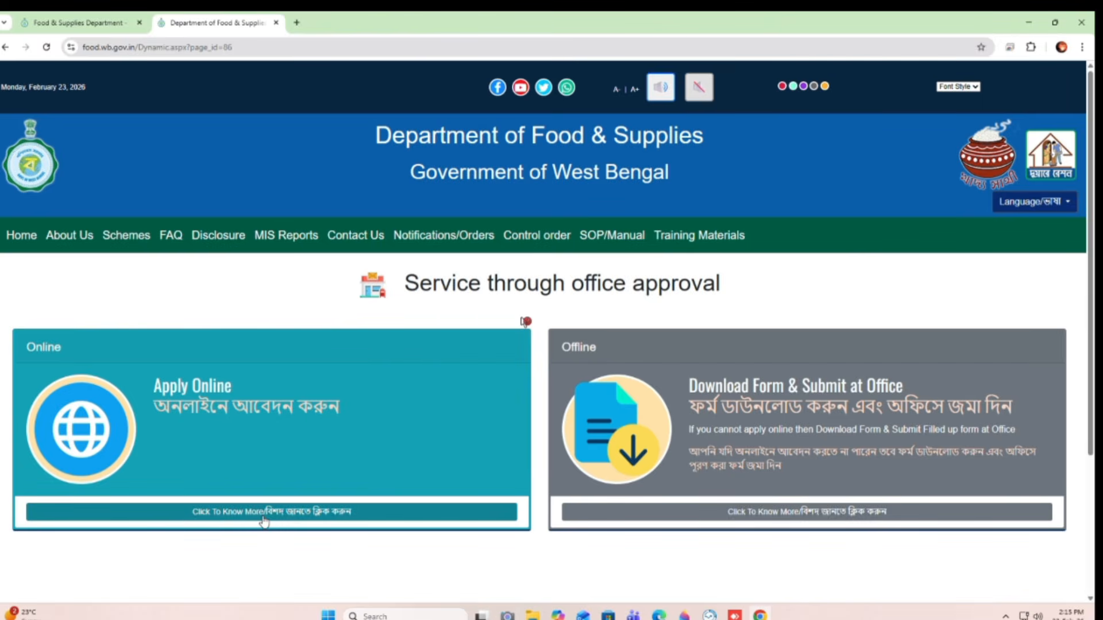
{"action": "left_click", "coordinate": [284, 519]}
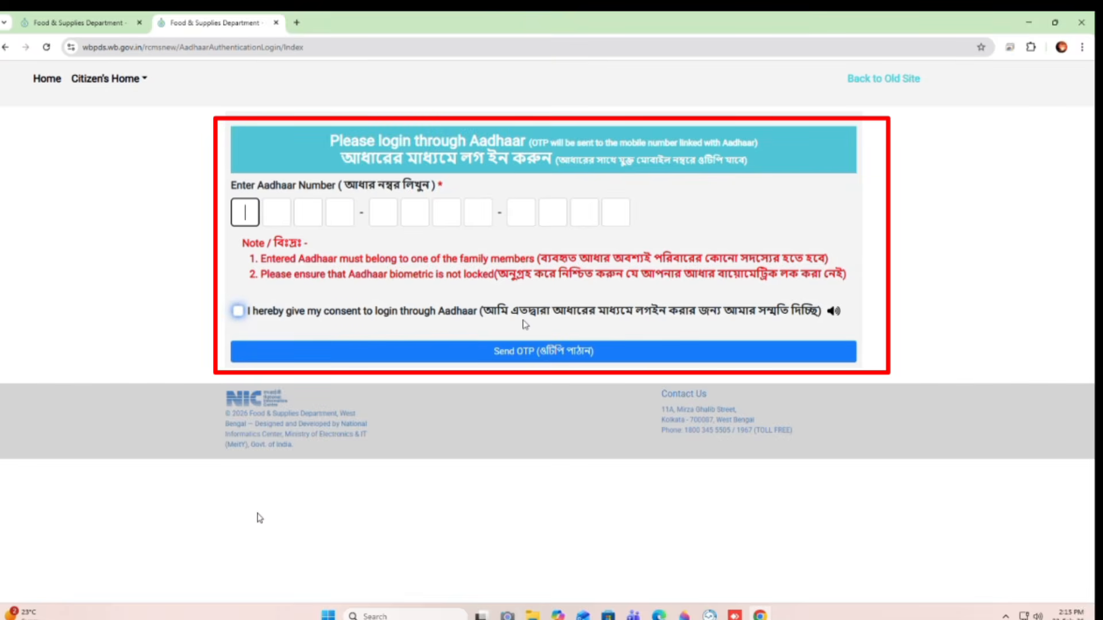
- Enter the family member's Aadhaar number, give consent to log in through Aadhaar and request the OTP
{"action": "left_click", "coordinate": [524, 323]}
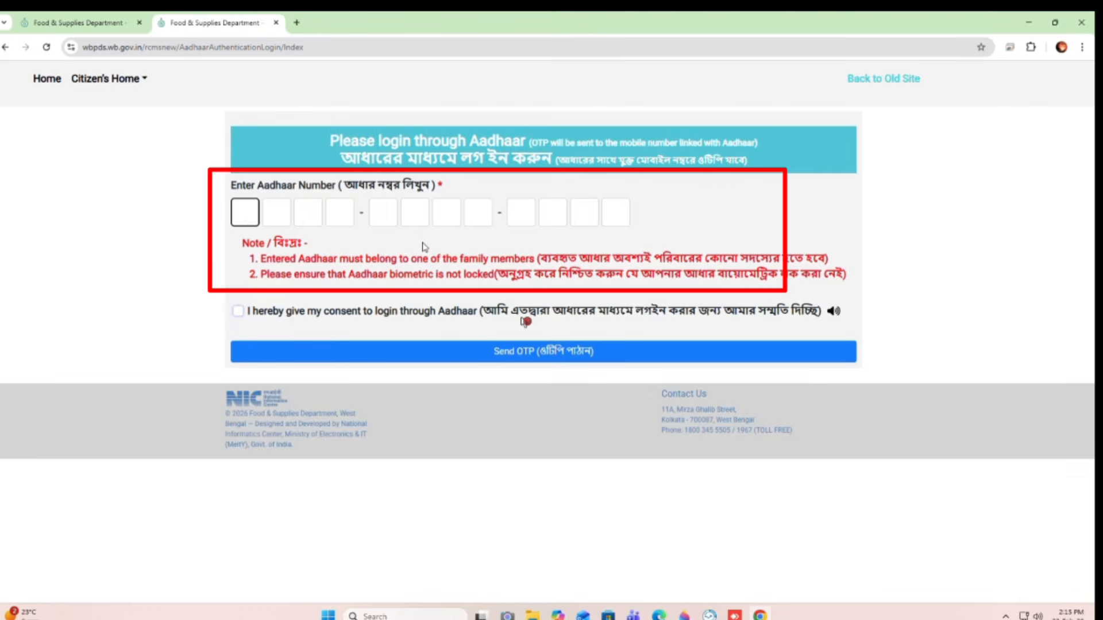
{"action": "type", "text": "5"}
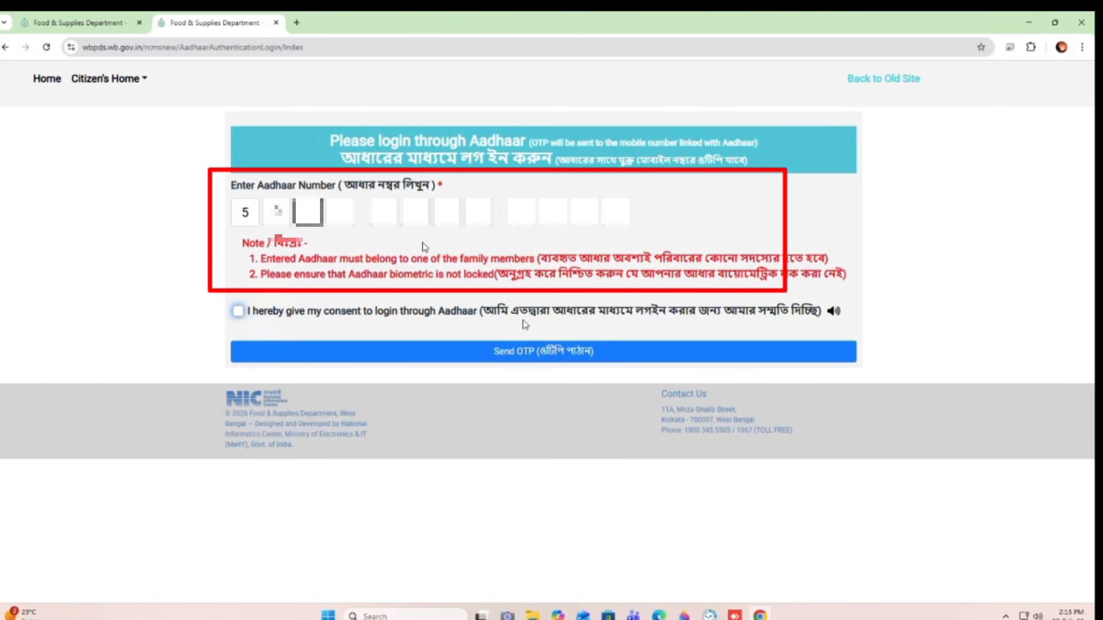
{"action": "type", "text": "4**********"}
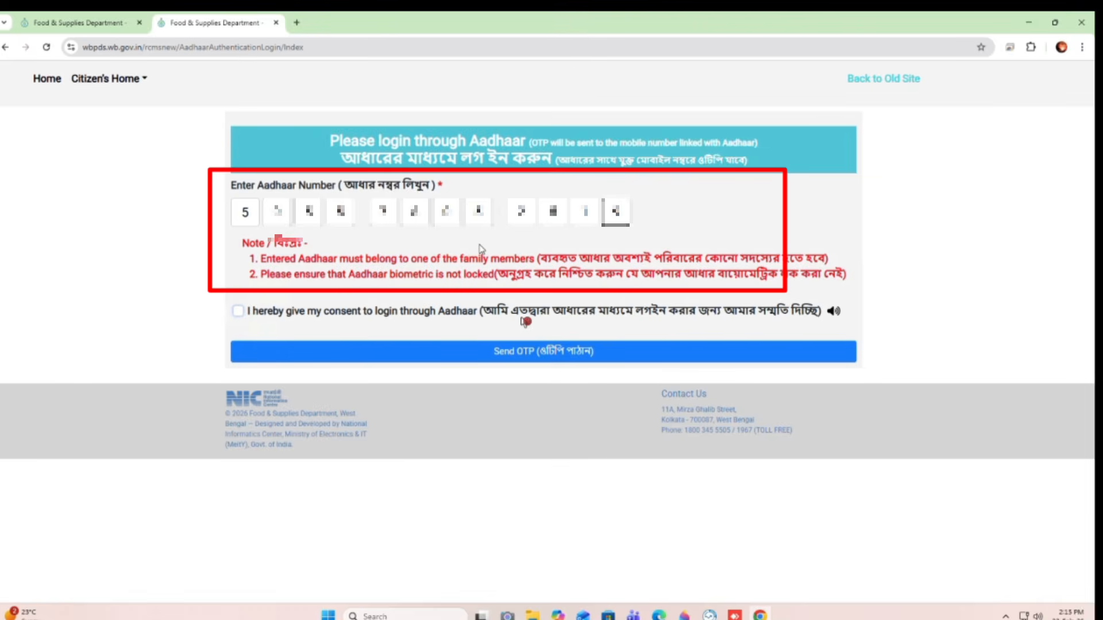
{"action": "left_click", "coordinate": [237, 313]}
{"action": "left_click", "coordinate": [510, 360]}
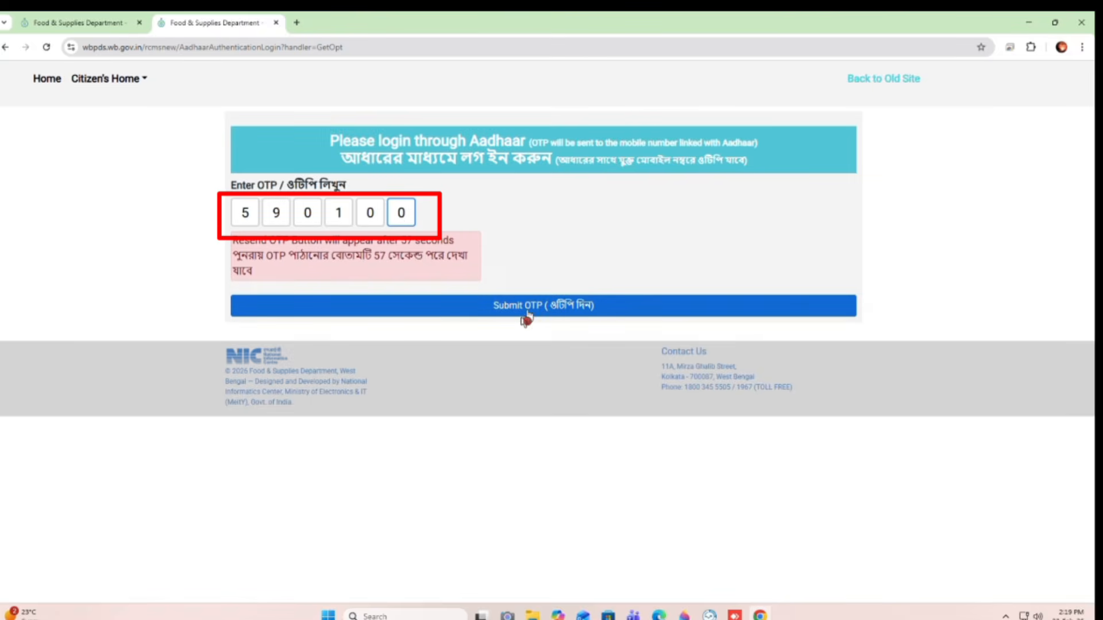
- Submit the login OTP, answer Yes to the ration card ownership question and continue to the dashboard
{"action": "left_click", "coordinate": [539, 310]}
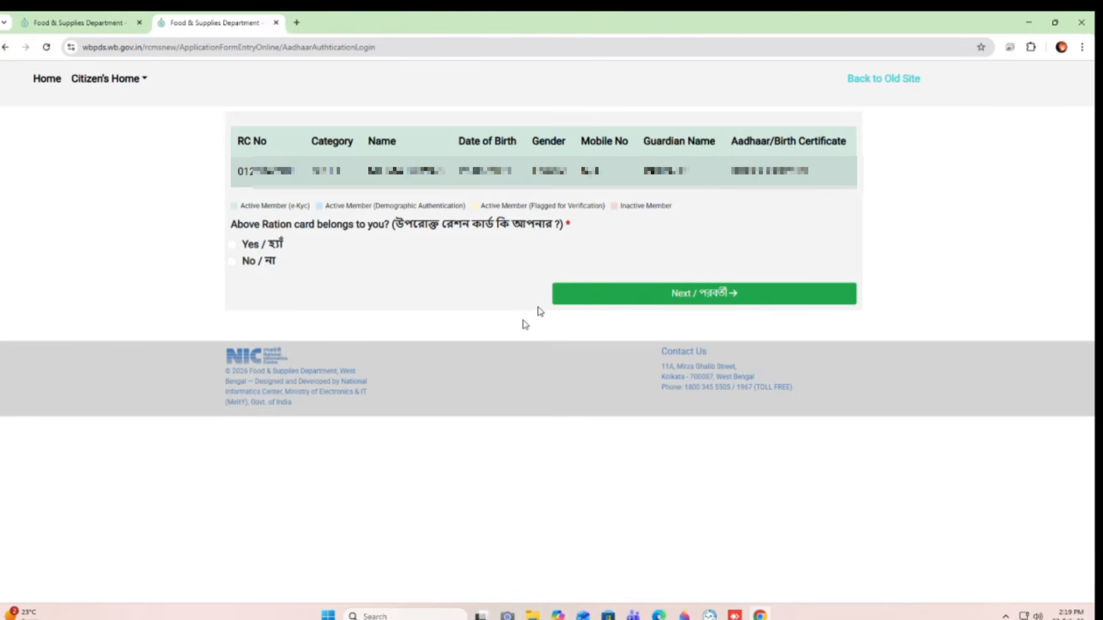
{"action": "left_click", "coordinate": [526, 321]}
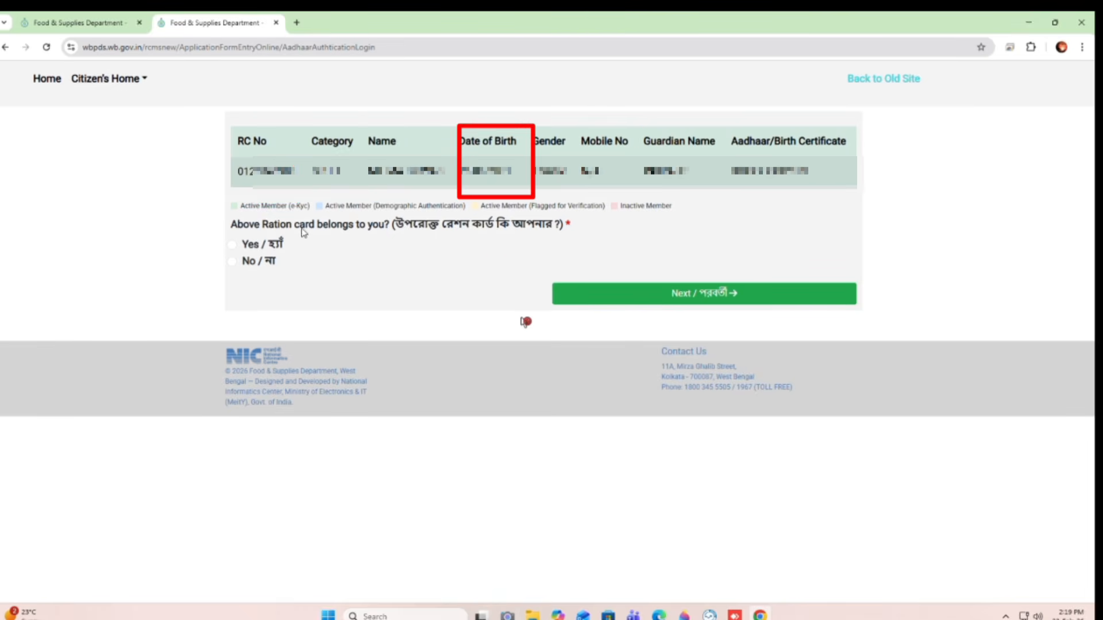
{"action": "left_click", "coordinate": [232, 245]}
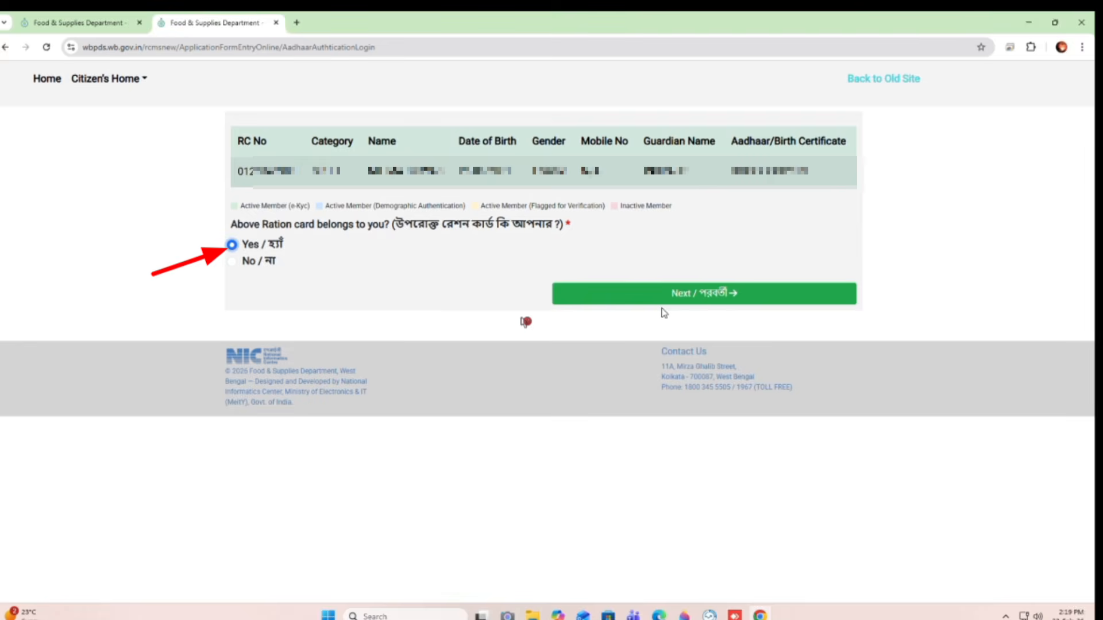
{"action": "left_click", "coordinate": [696, 301]}
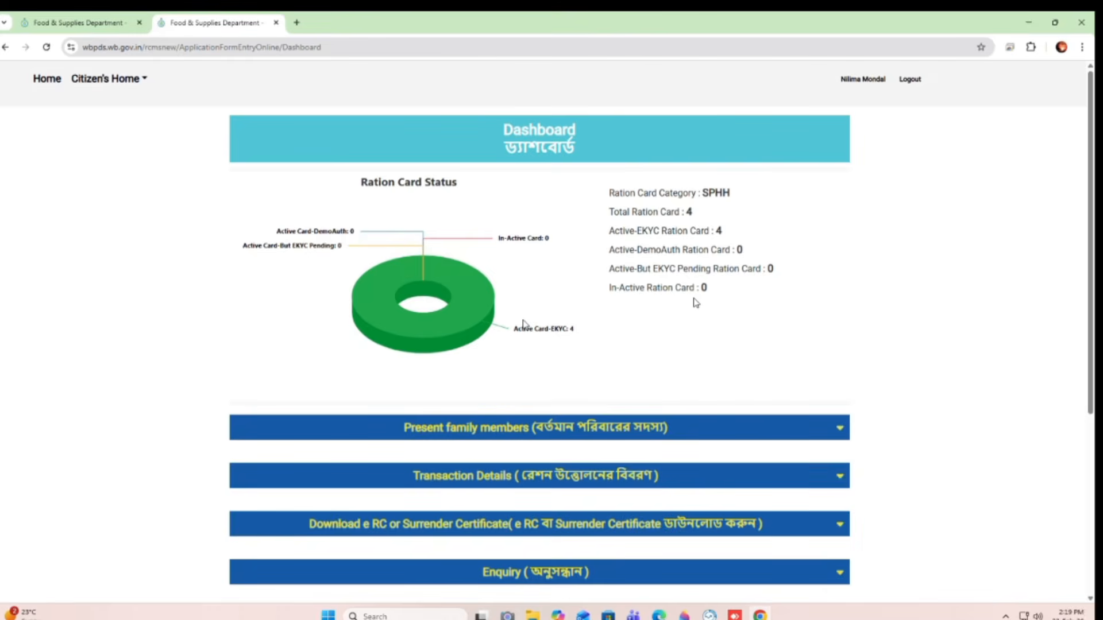
- Open Form 14 from Online Form Services to move a member to another family
{"action": "scroll", "coordinate": [696, 302], "scroll_direction": "down", "scroll_amount": 5}
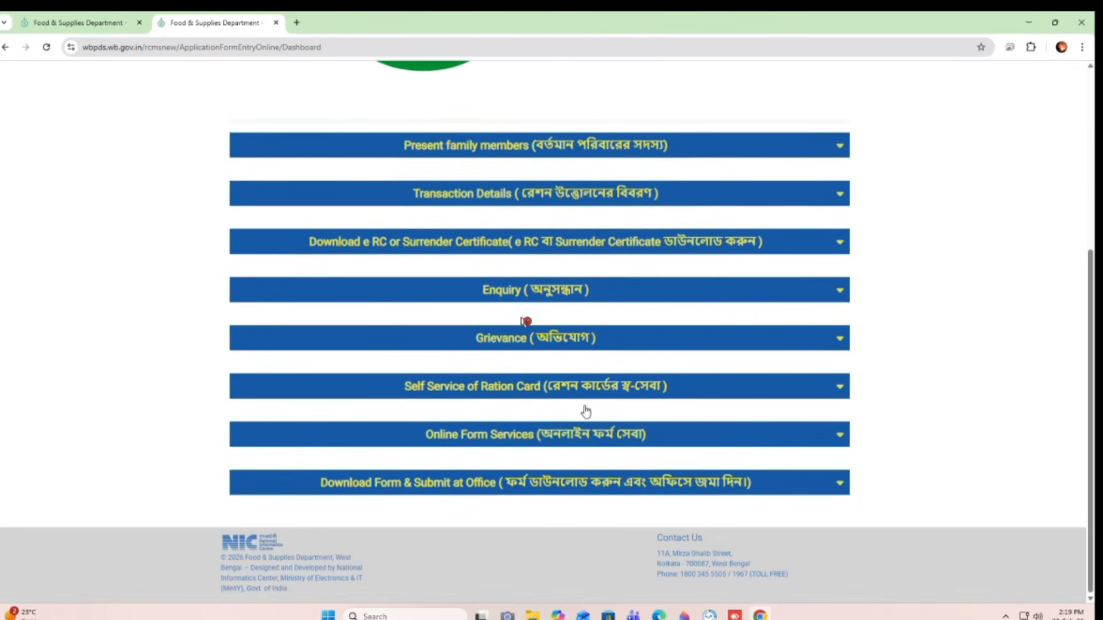
{"action": "left_click", "coordinate": [519, 439]}
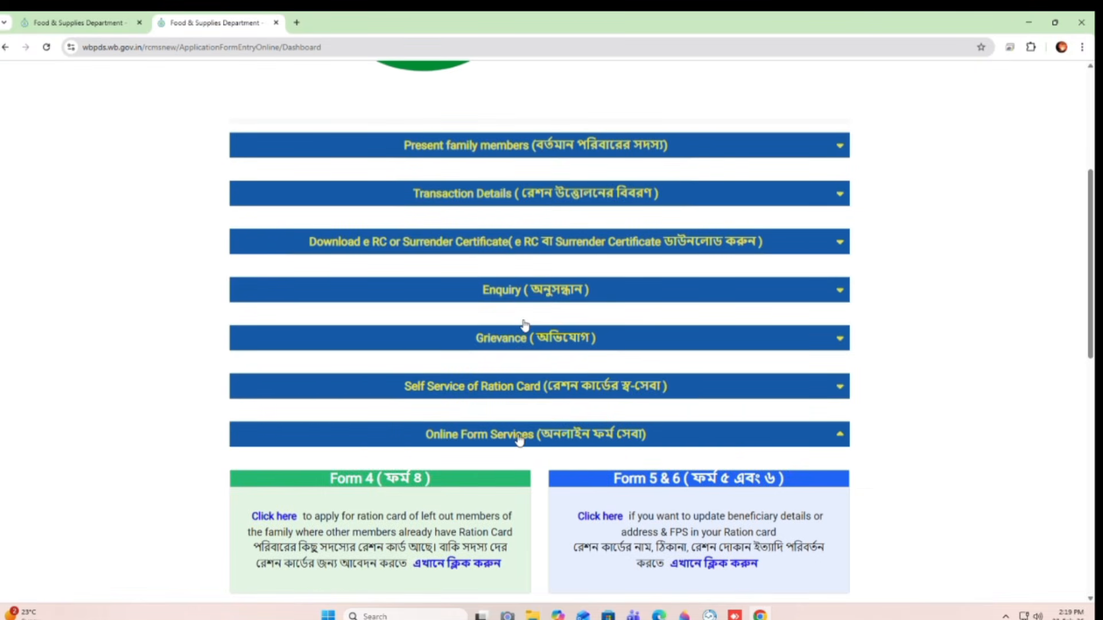
{"action": "scroll", "coordinate": [519, 439], "scroll_direction": "down", "scroll_amount": 6}
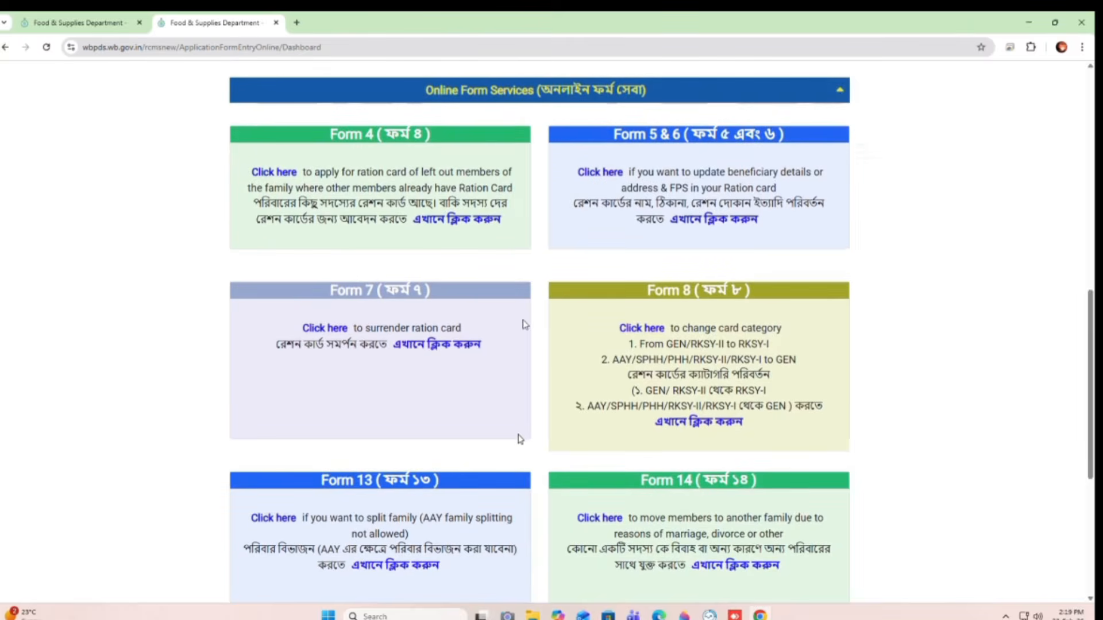
{"action": "scroll", "coordinate": [520, 440], "scroll_direction": "down", "scroll_amount": 1}
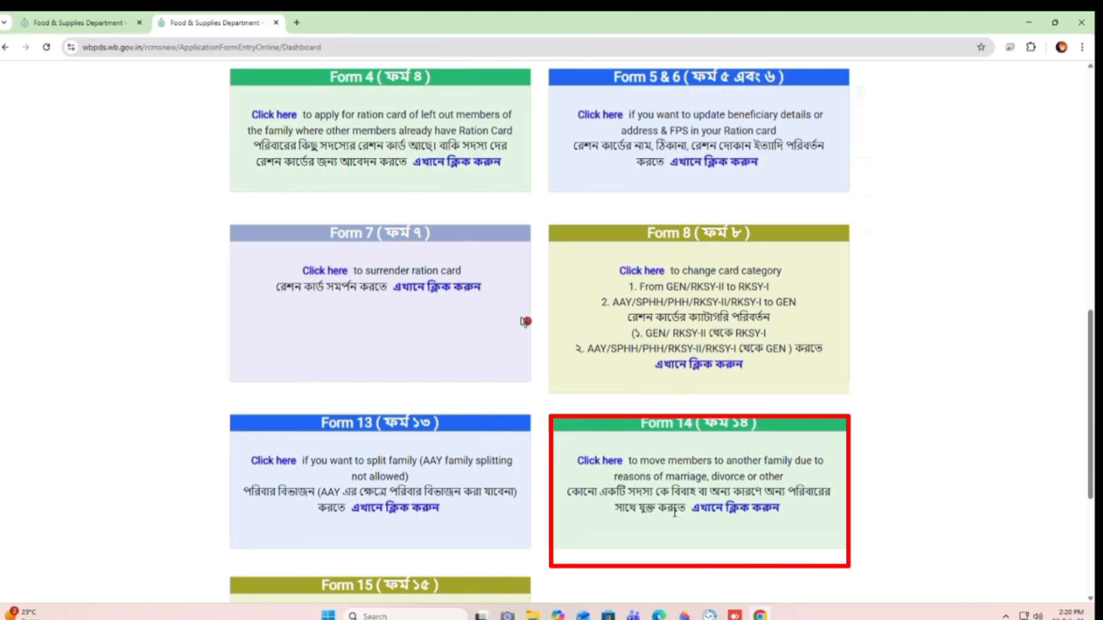
{"action": "left_click", "coordinate": [605, 464]}
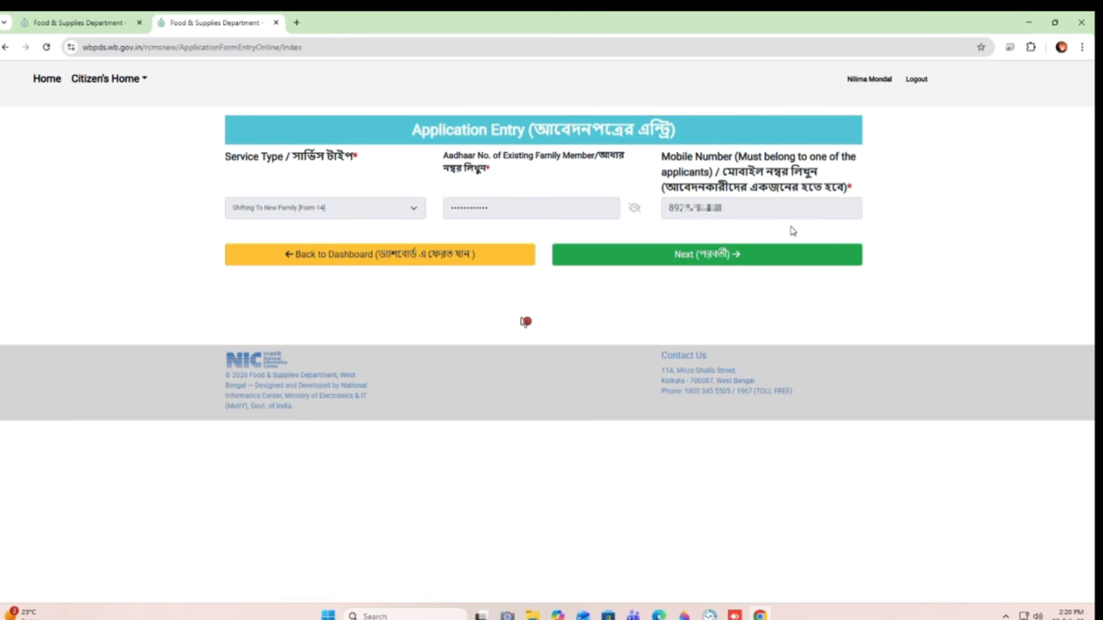
- Proceed through the Form 14 application entry and the source family members to the Select Beneficiary stage
{"action": "left_click", "coordinate": [748, 260]}
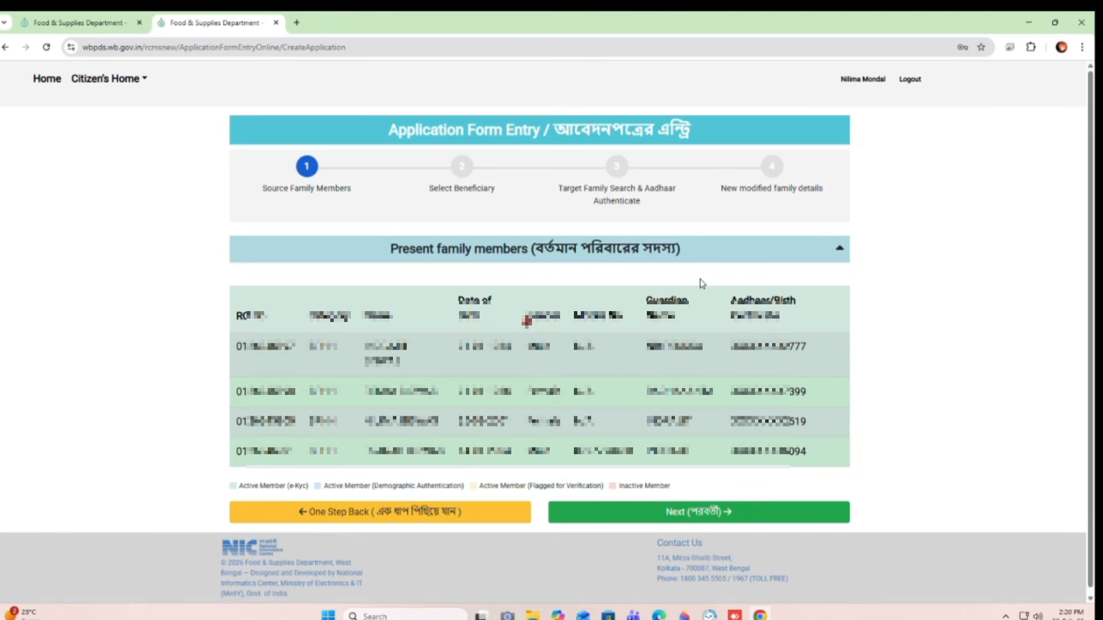
{"action": "scroll", "coordinate": [702, 283], "scroll_direction": "down", "scroll_amount": 1}
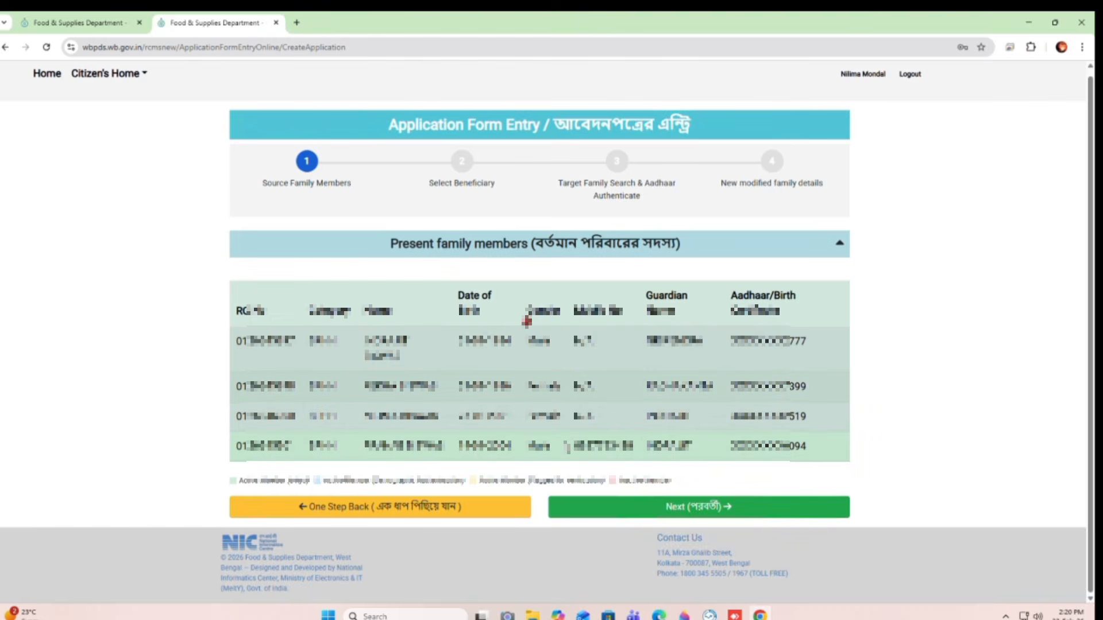
{"action": "left_click", "coordinate": [698, 513]}
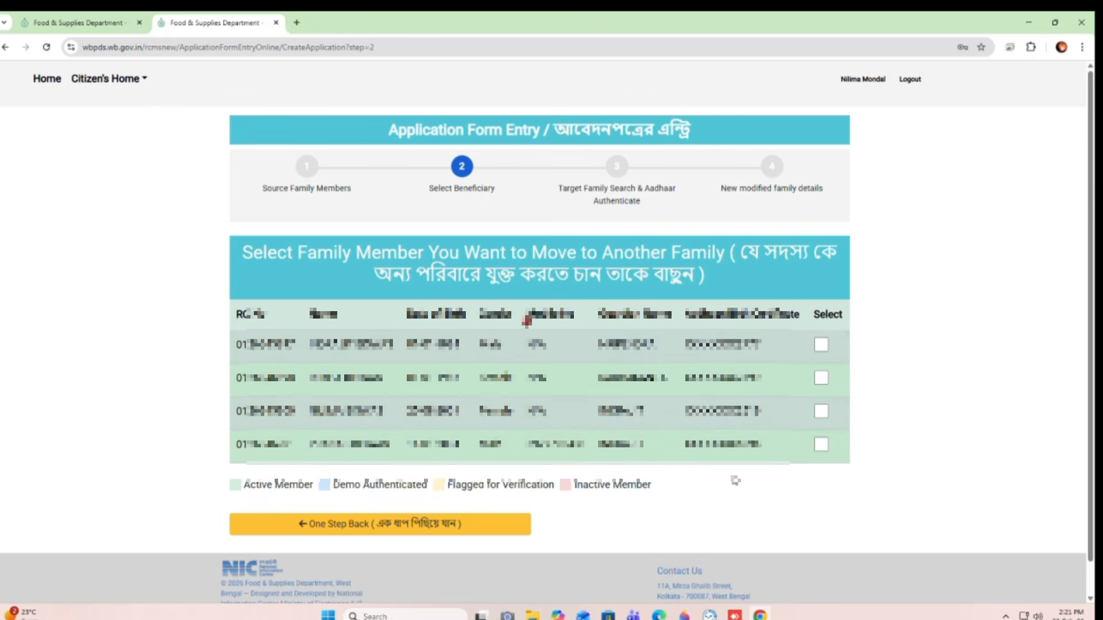
- Select the third listed family member as the beneficiary to move to another family
{"action": "left_click", "coordinate": [822, 411]}
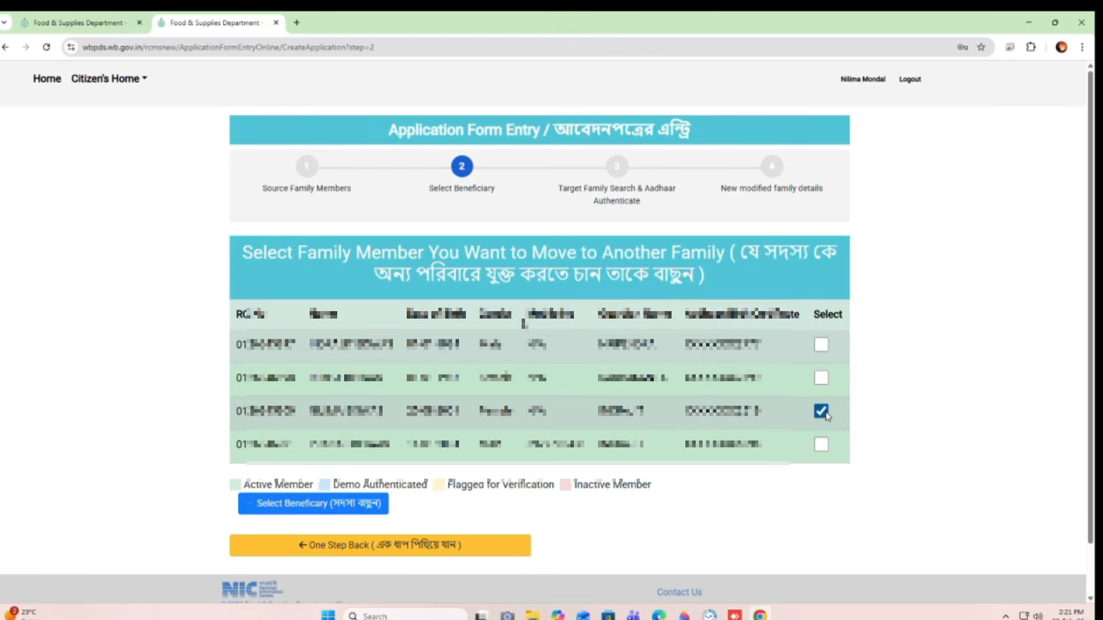
{"action": "scroll", "coordinate": [724, 493], "scroll_direction": "down", "scroll_amount": 1}
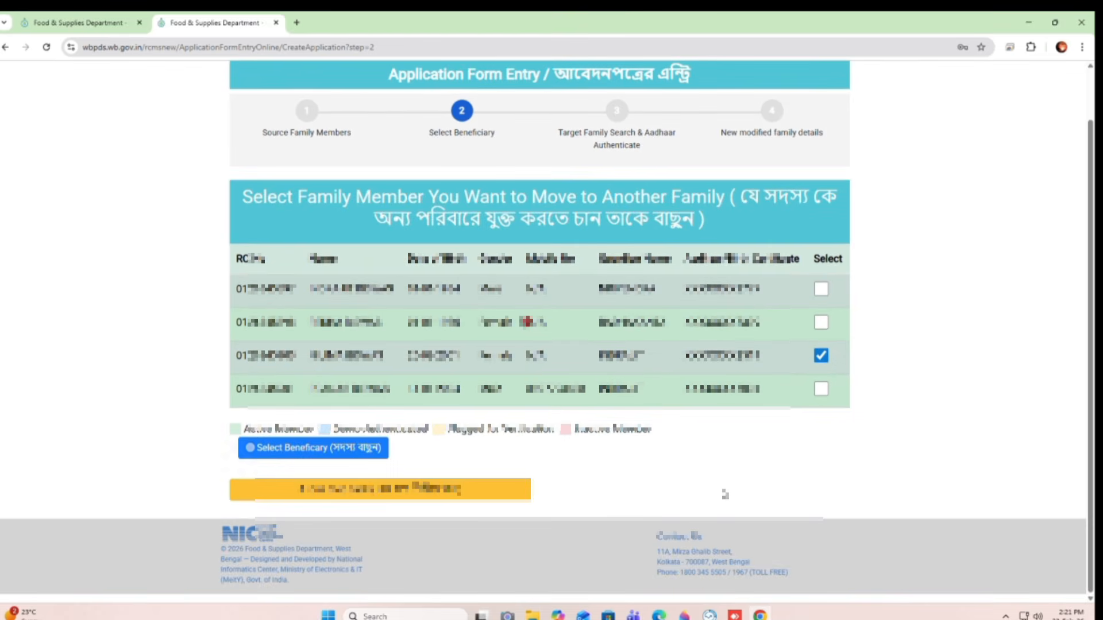
{"action": "left_click", "coordinate": [290, 451]}
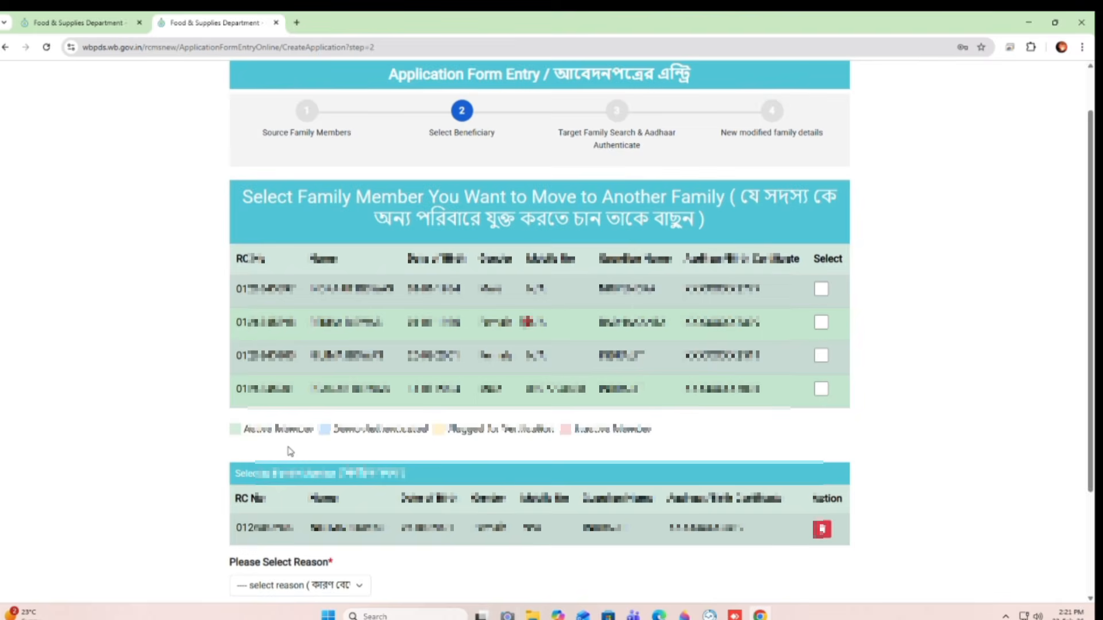
- Set the reason for the move to Marriage and continue to the target family search
{"action": "scroll", "coordinate": [290, 451], "scroll_direction": "down", "scroll_amount": 1}
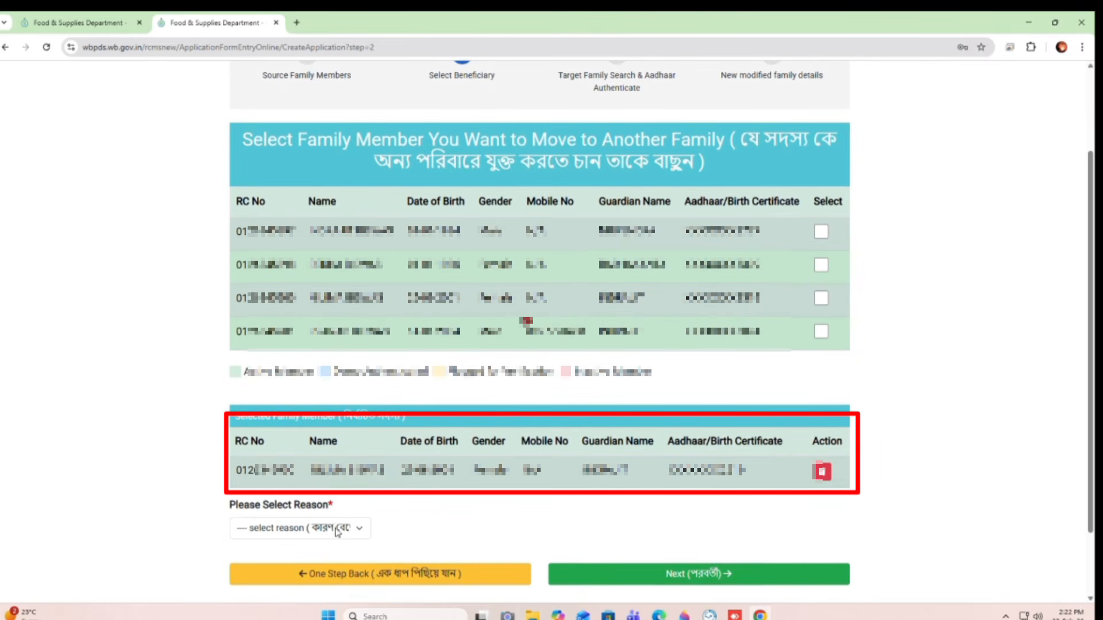
{"action": "left_click", "coordinate": [293, 529]}
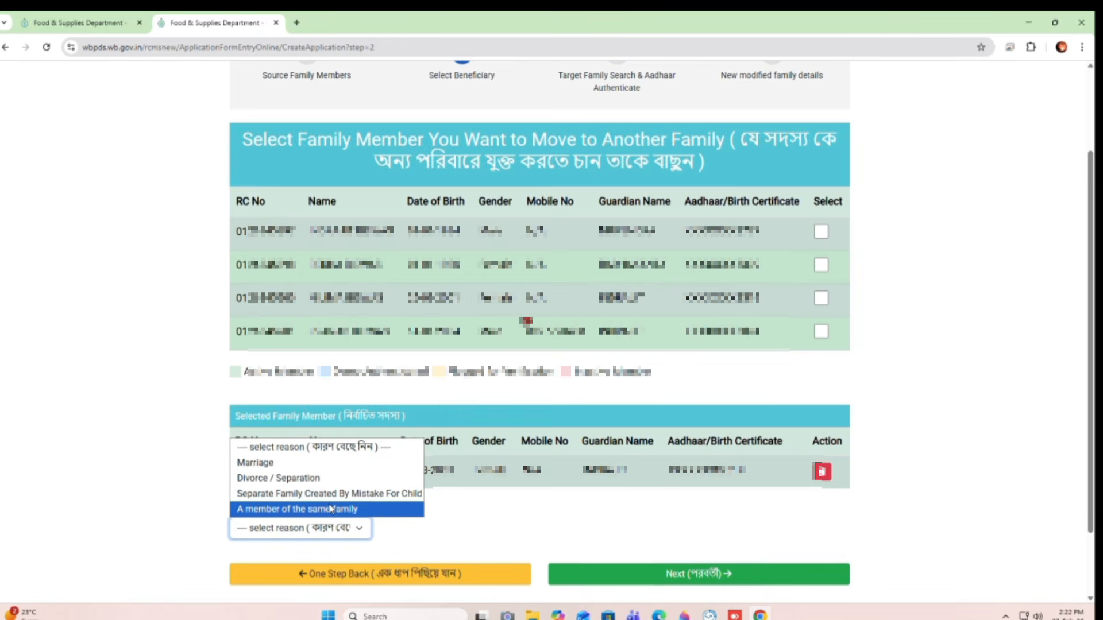
{"action": "left_click", "coordinate": [280, 466]}
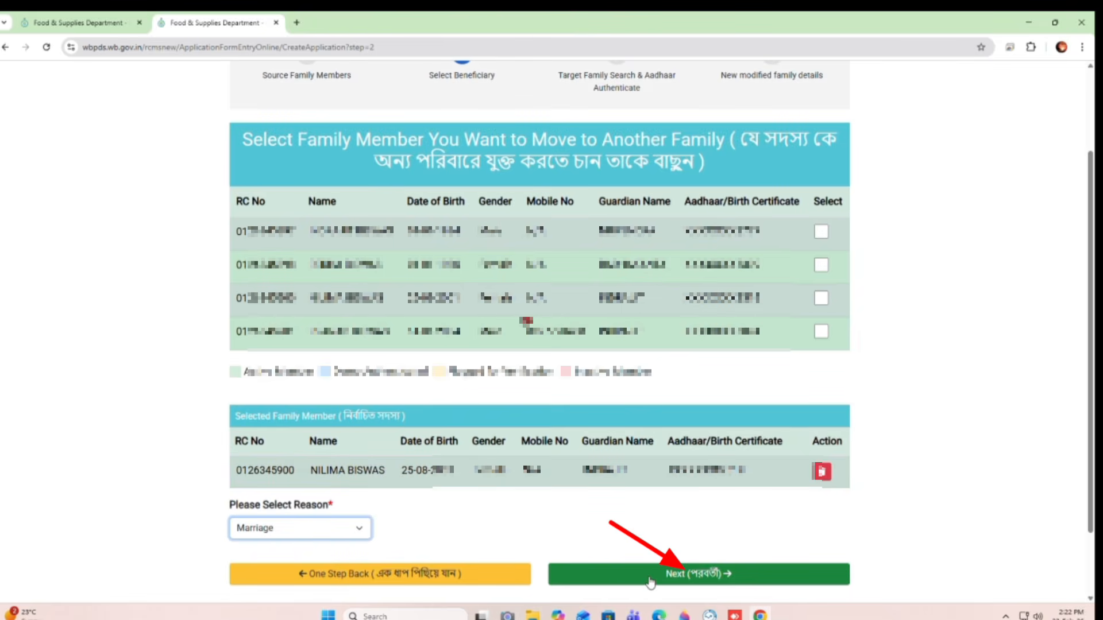
{"action": "left_click", "coordinate": [650, 582]}
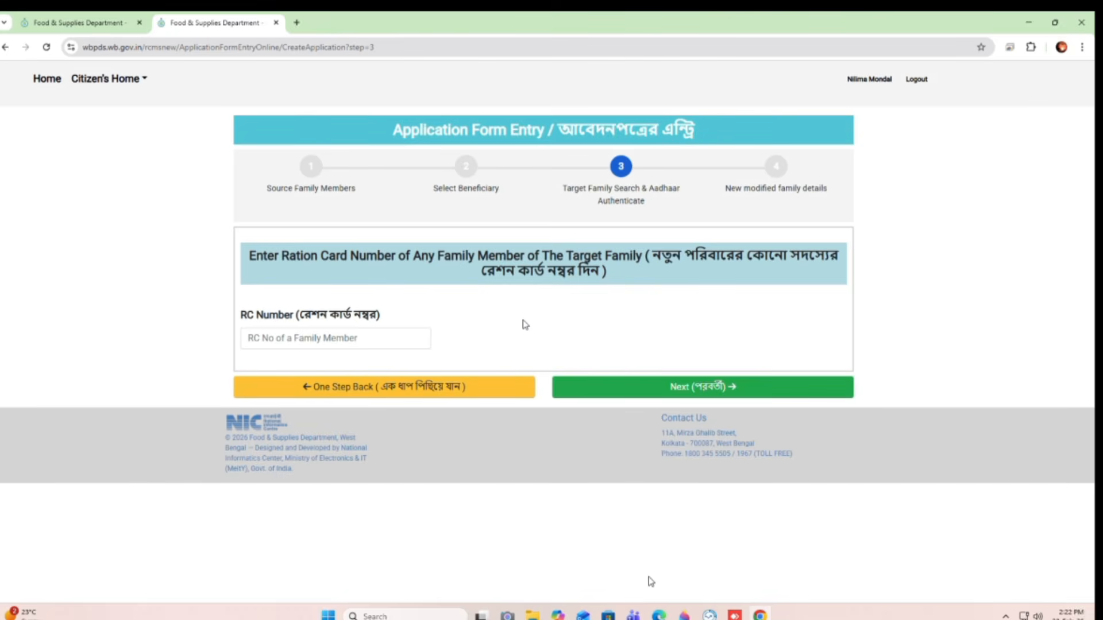
- Enter the ration card number of a target family member and proceed to that family's Aadhaar authentication section
{"action": "left_click", "coordinate": [330, 336]}
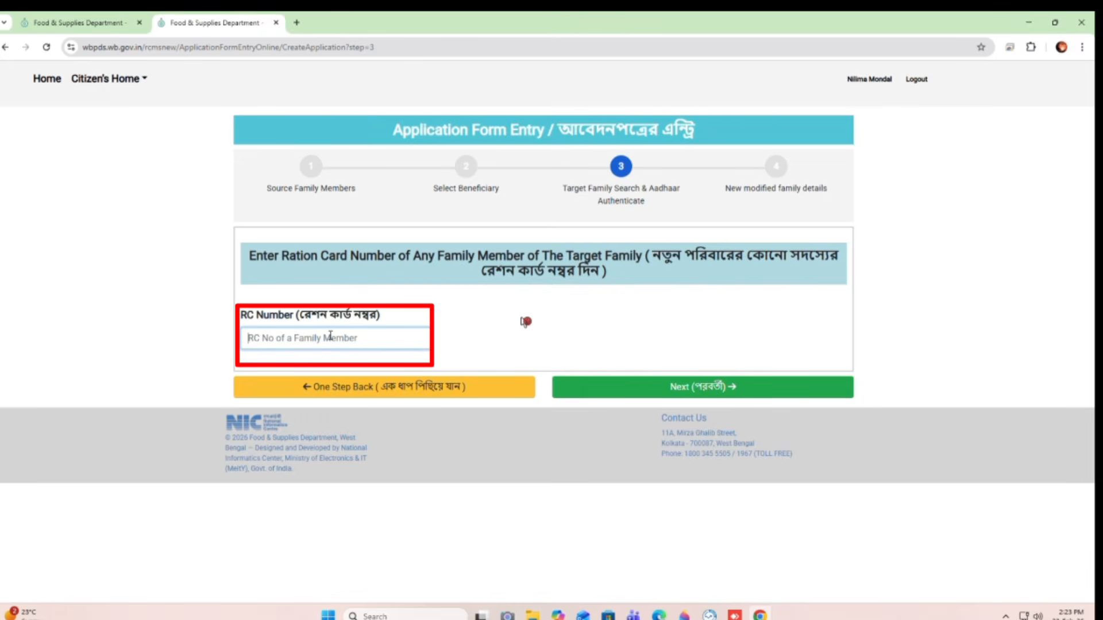
{"action": "key", "text": "ctrl+v"}
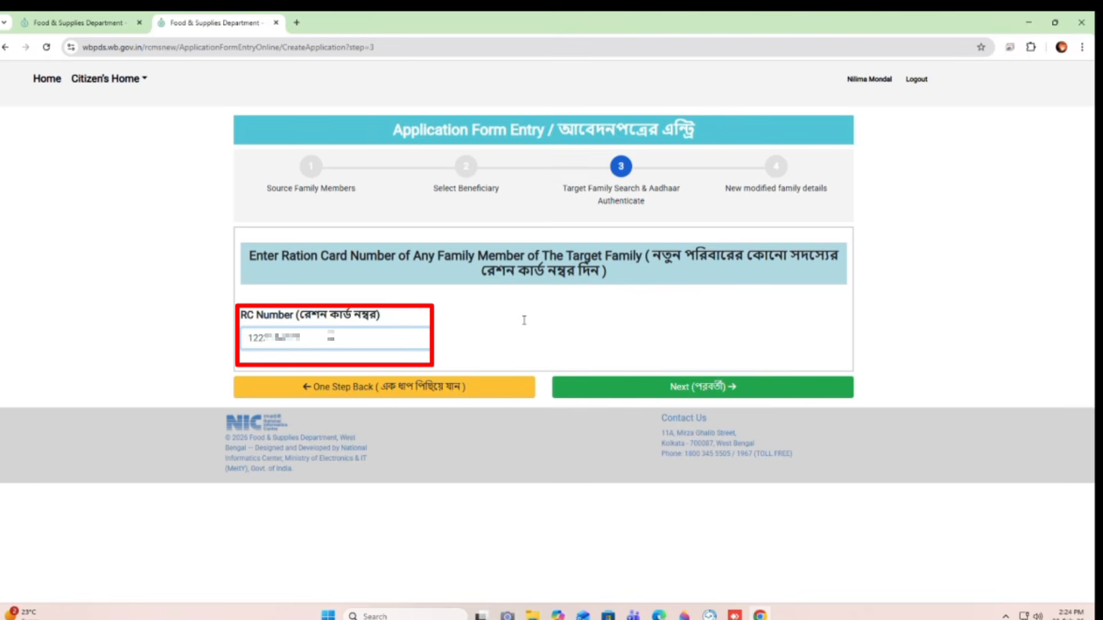
{"action": "left_click", "coordinate": [525, 321]}
{"action": "left_click", "coordinate": [696, 392]}
{"action": "scroll", "coordinate": [524, 325], "scroll_direction": "down", "scroll_amount": 3}
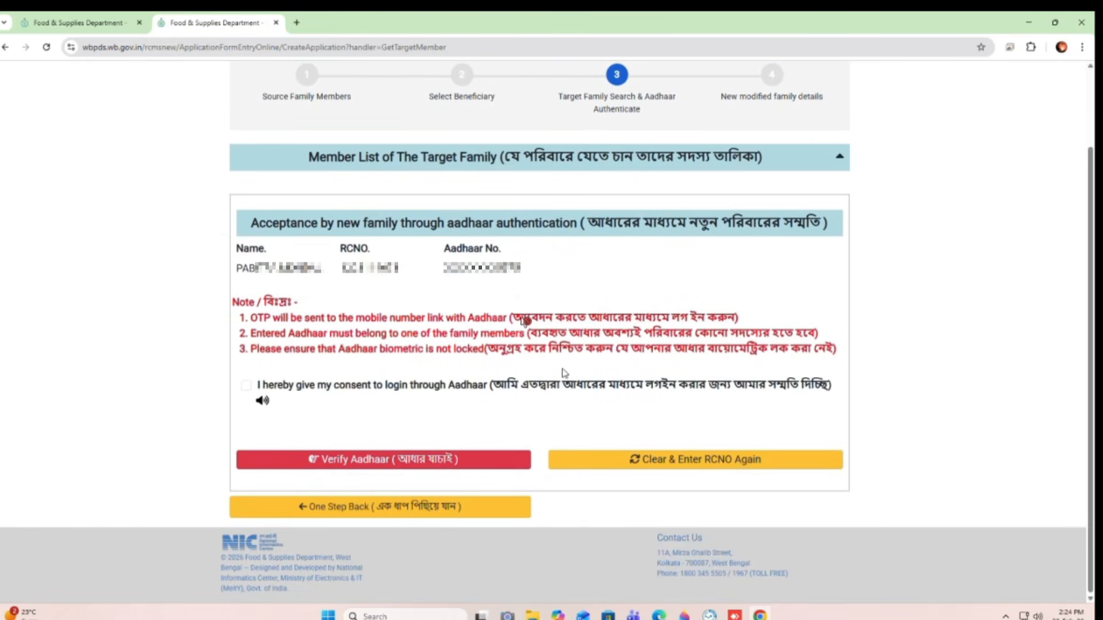
- Give consent to log in through Aadhaar and start the Aadhaar verification for the target family member
{"action": "left_click", "coordinate": [246, 387]}
{"action": "left_click", "coordinate": [363, 464]}
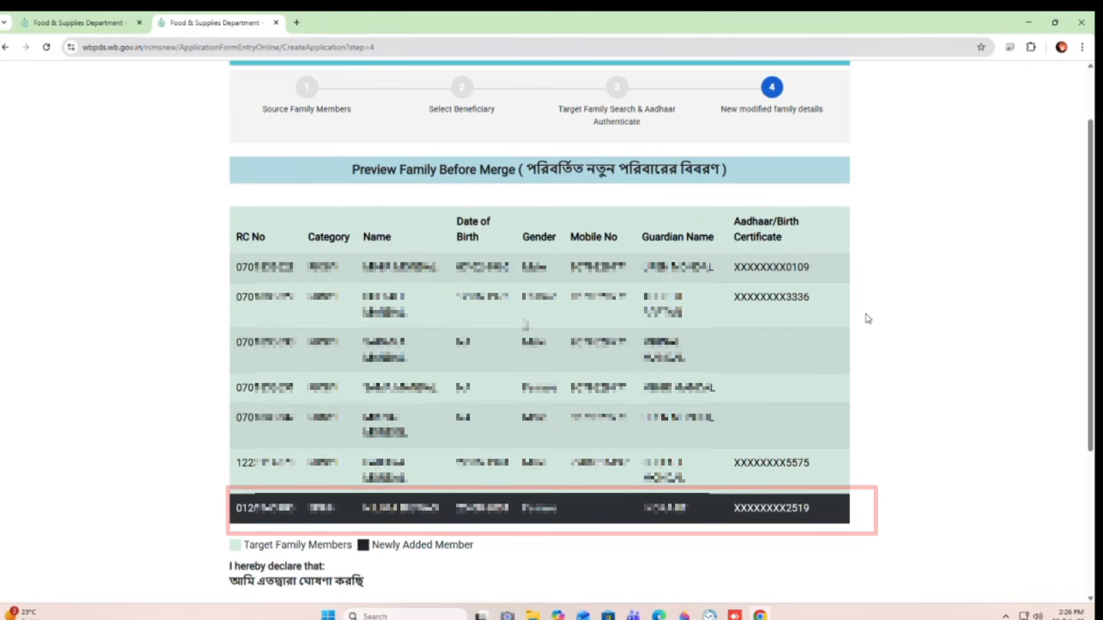
- Submit the final application with both declarations below the family merge preview accepted, and return to the dashboard
{"action": "scroll", "coordinate": [867, 319], "scroll_direction": "down", "scroll_amount": 4}
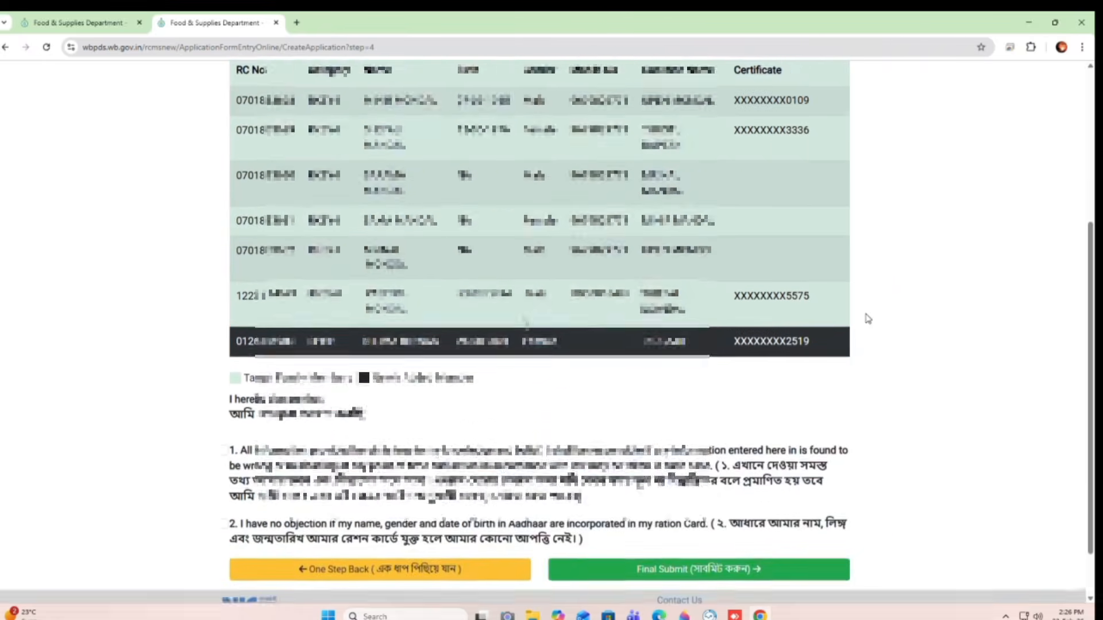
{"action": "left_click", "coordinate": [222, 388]}
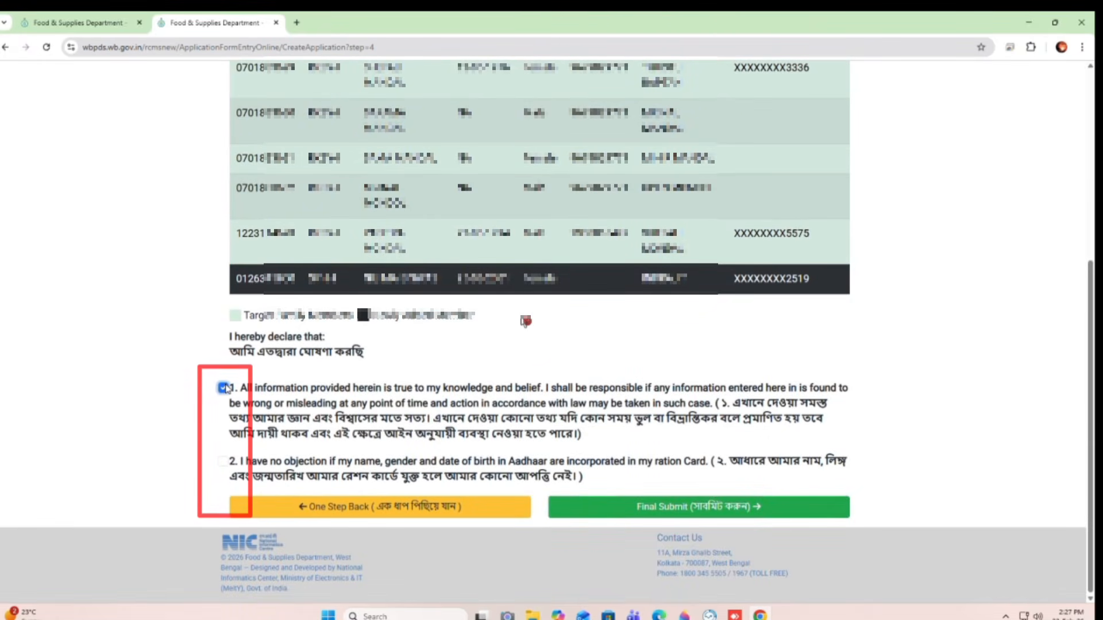
{"action": "left_click", "coordinate": [223, 461]}
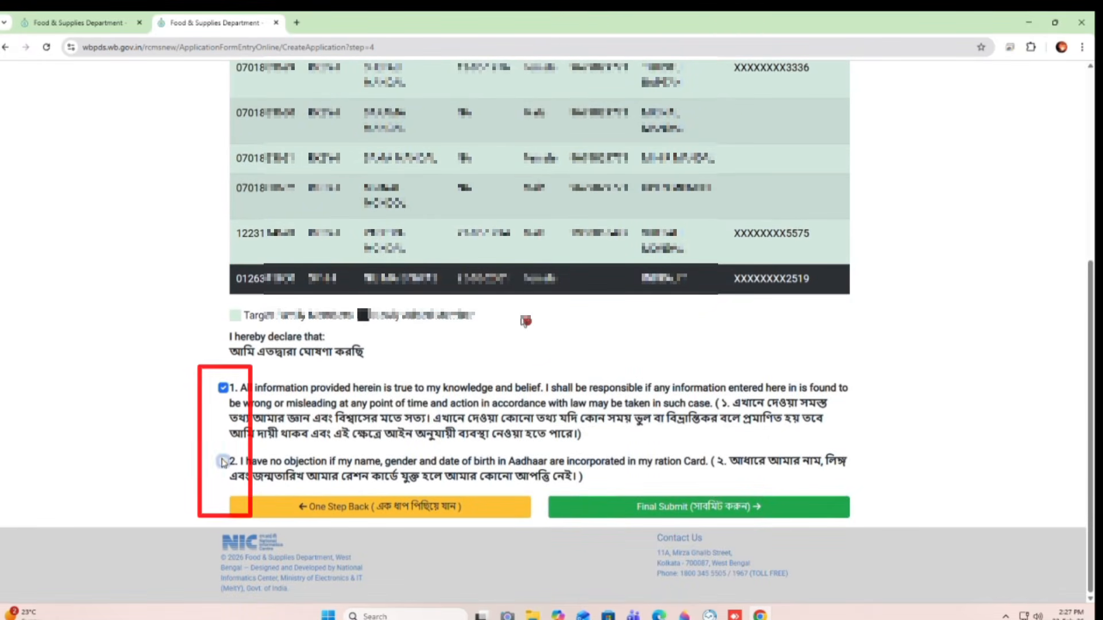
{"action": "left_click", "coordinate": [696, 511]}
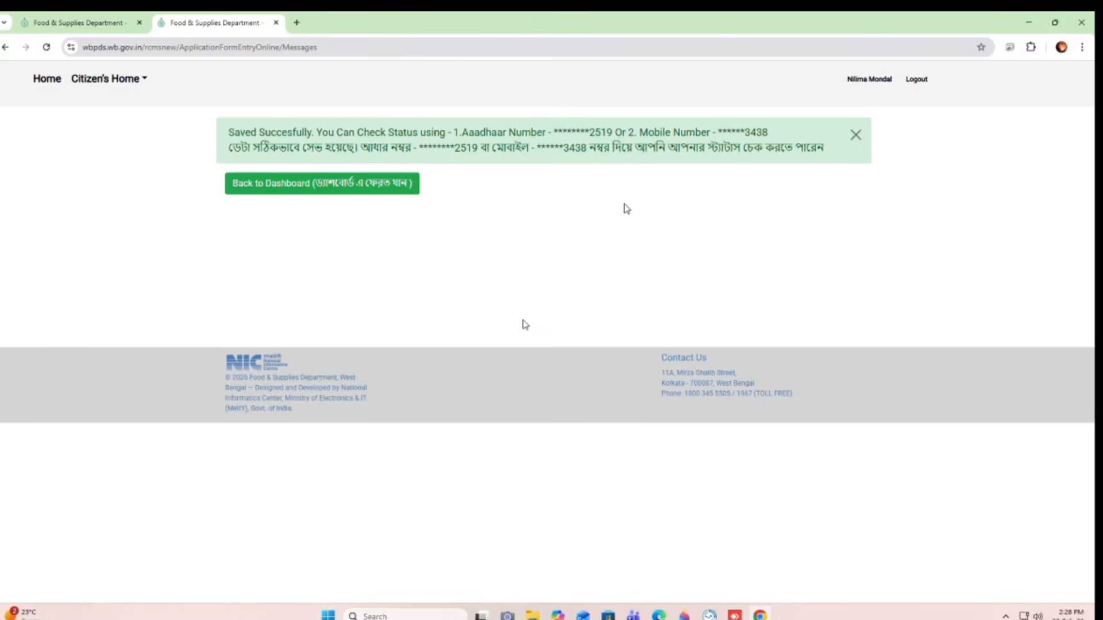
{"action": "left_click", "coordinate": [345, 188]}
{"action": "left_click", "coordinate": [344, 189]}
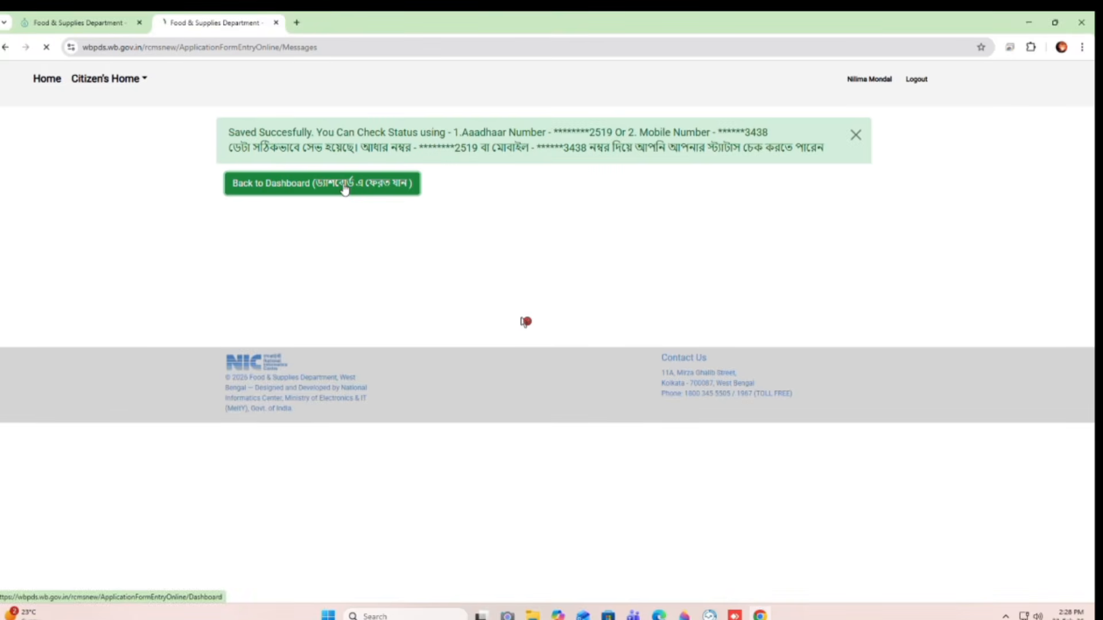